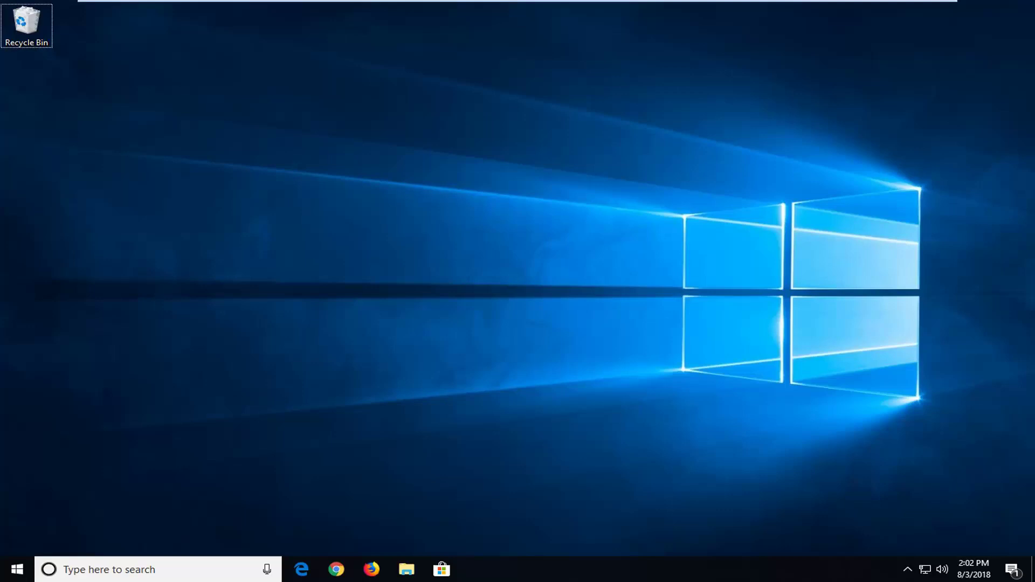
Search the Start menu for regedit and run it as administrator
click(18, 570)
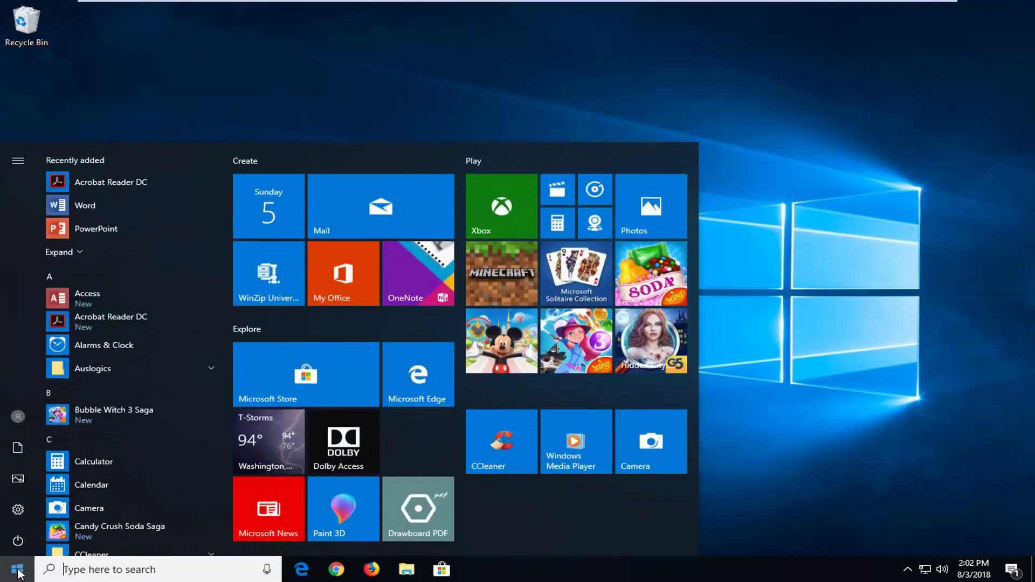
text(regedit)
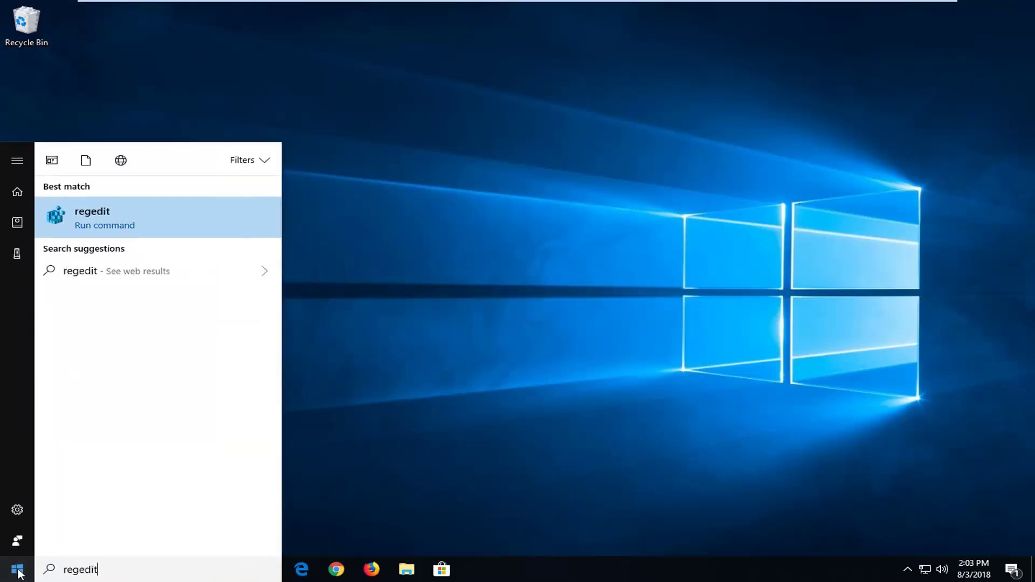
right_click(98, 215)
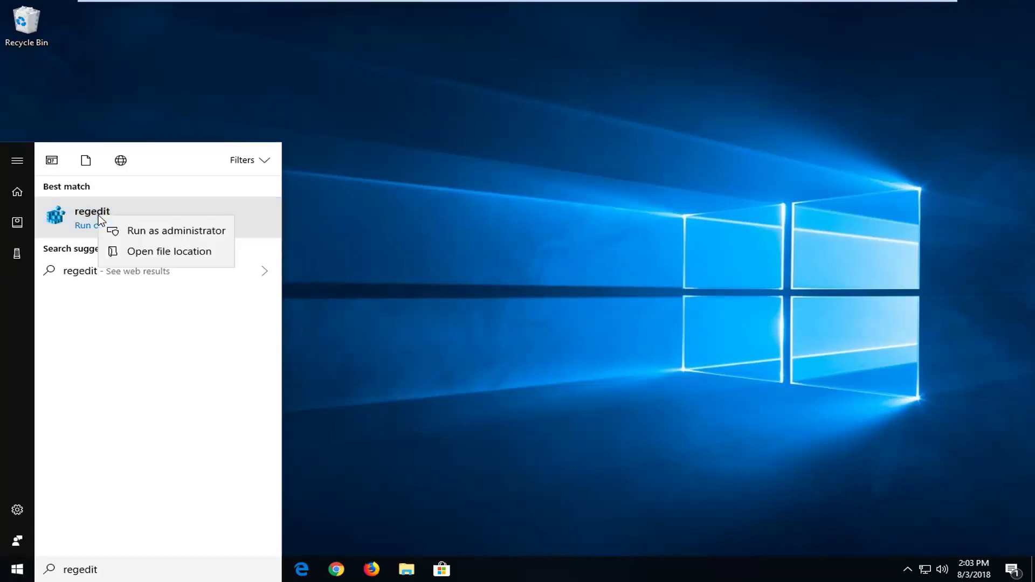
click(129, 232)
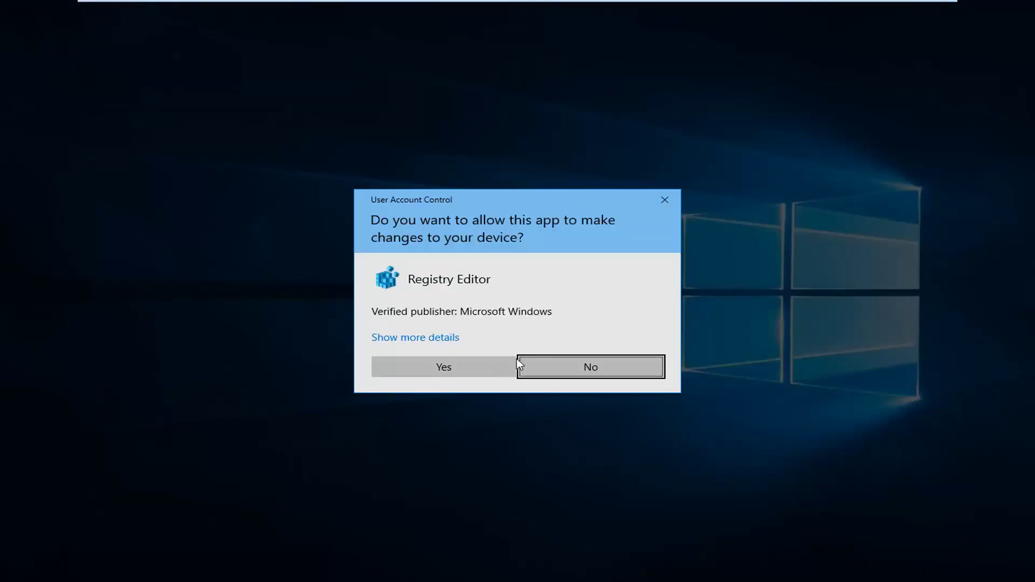
Approve the UAC prompt, collapse HKEY_LOCAL_MACHINE, then enlarge and centre the Registry Editor window
click(430, 367)
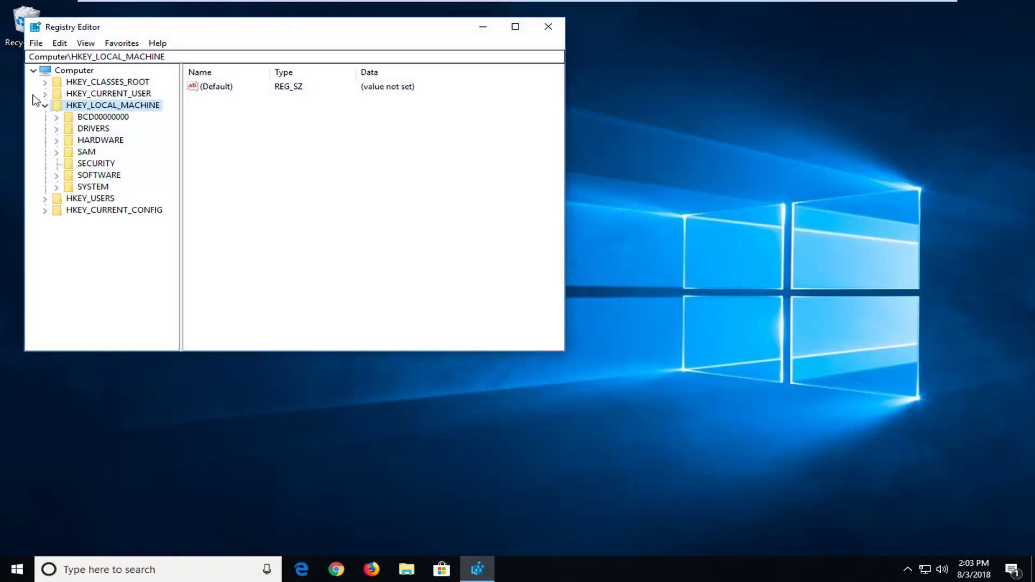
click(44, 105)
drag(220, 35, 411, 65)
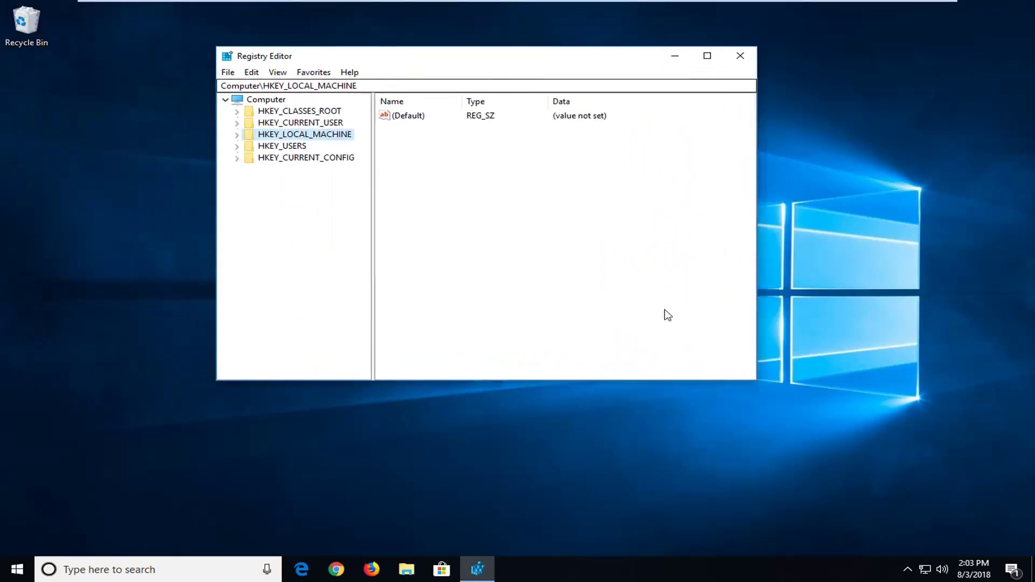
drag(769, 395, 956, 507)
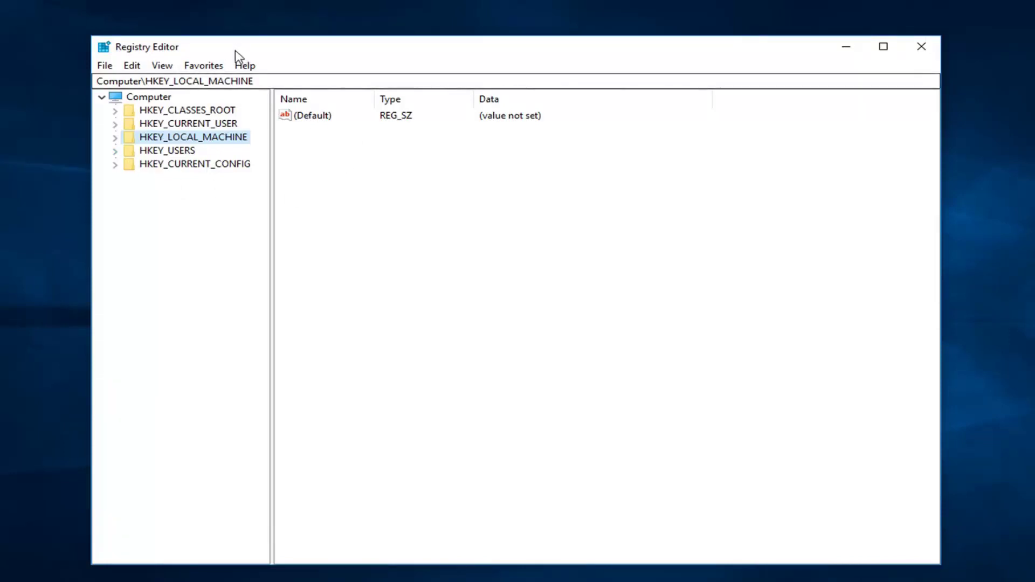
drag(233, 50, 221, 42)
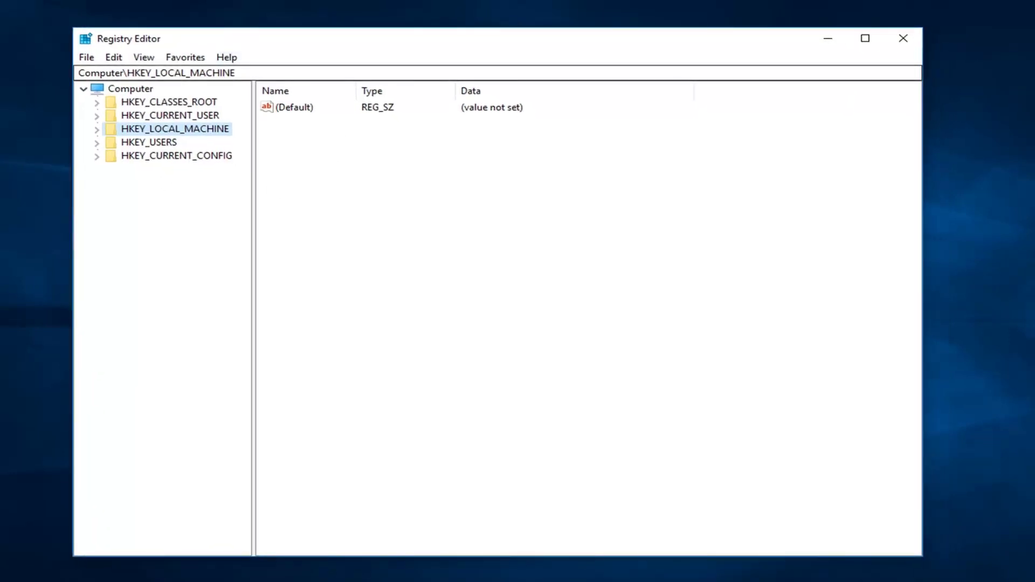
Export the whole registry with range All as 'backup' on the Desktop
click(88, 62)
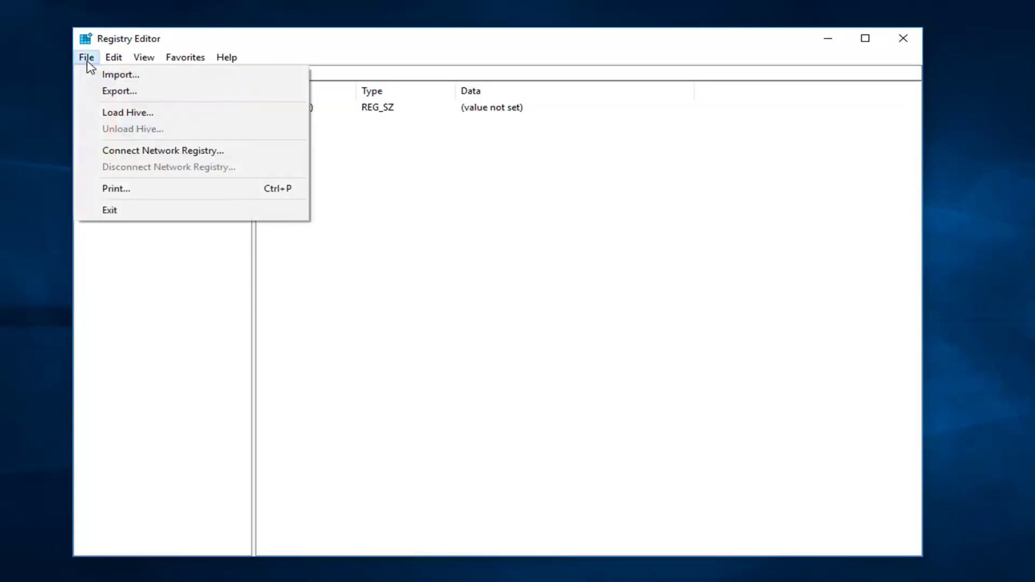
click(119, 92)
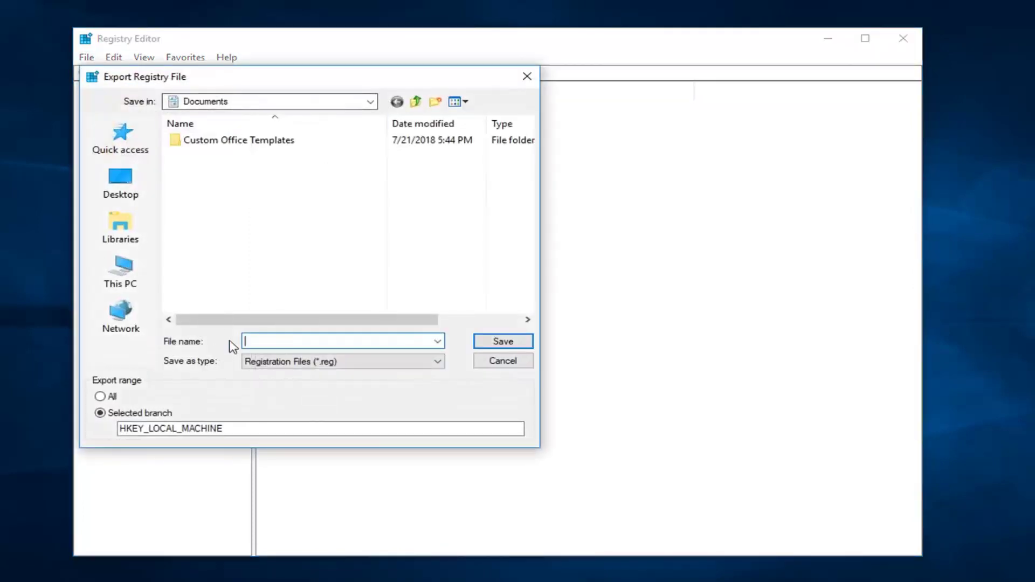
text(backup)
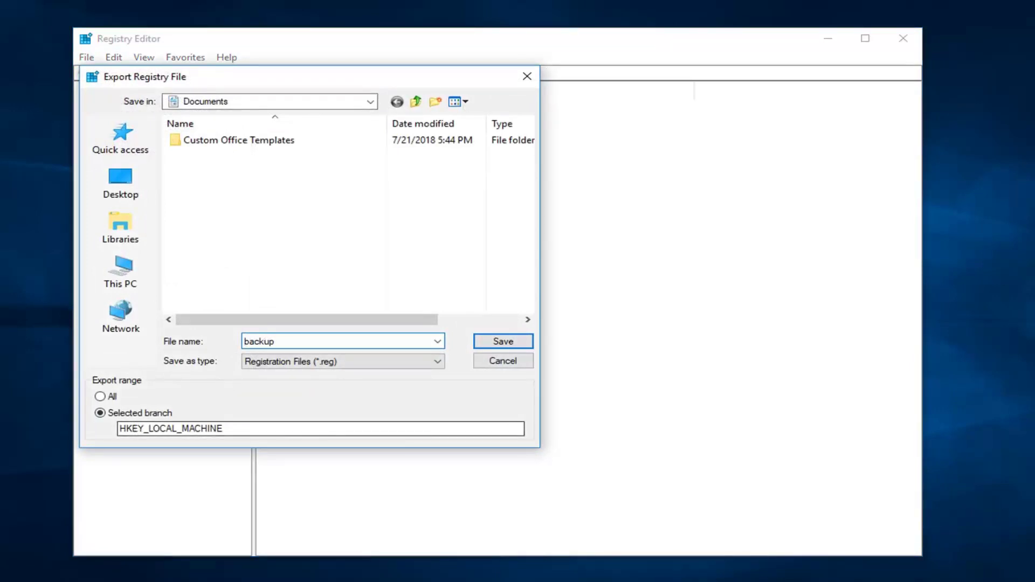
click(101, 397)
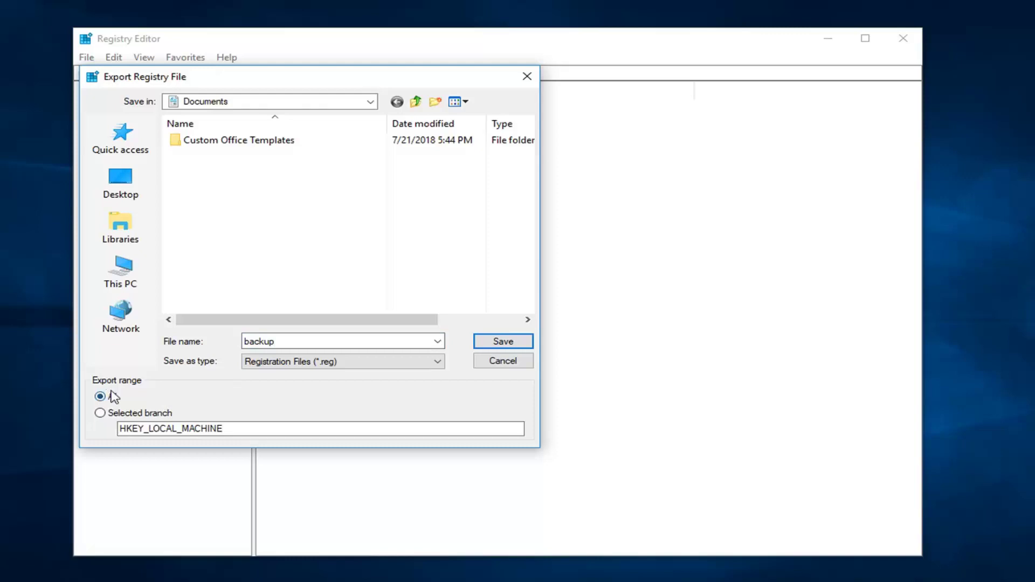
drag(259, 80, 347, 68)
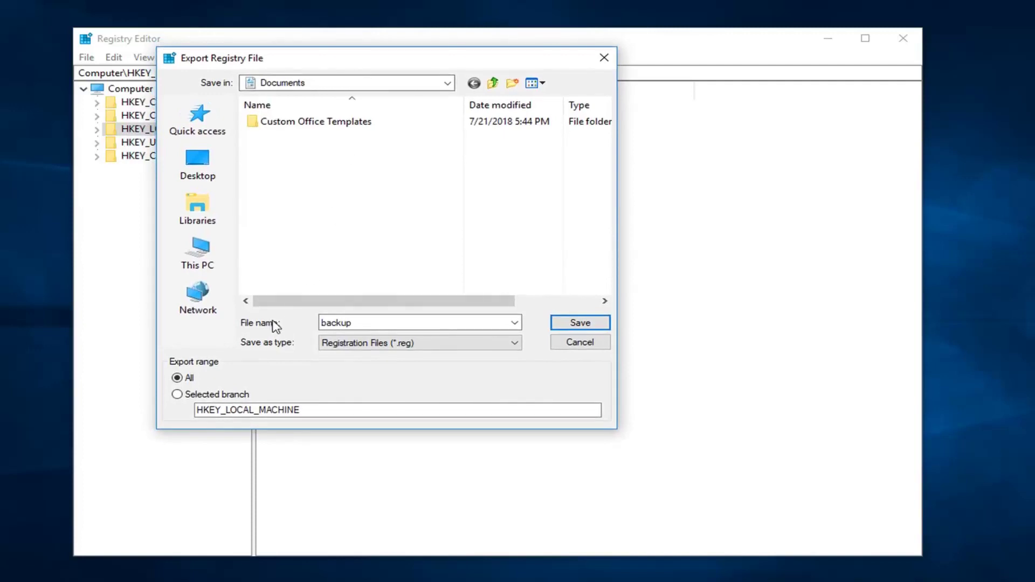
click(199, 171)
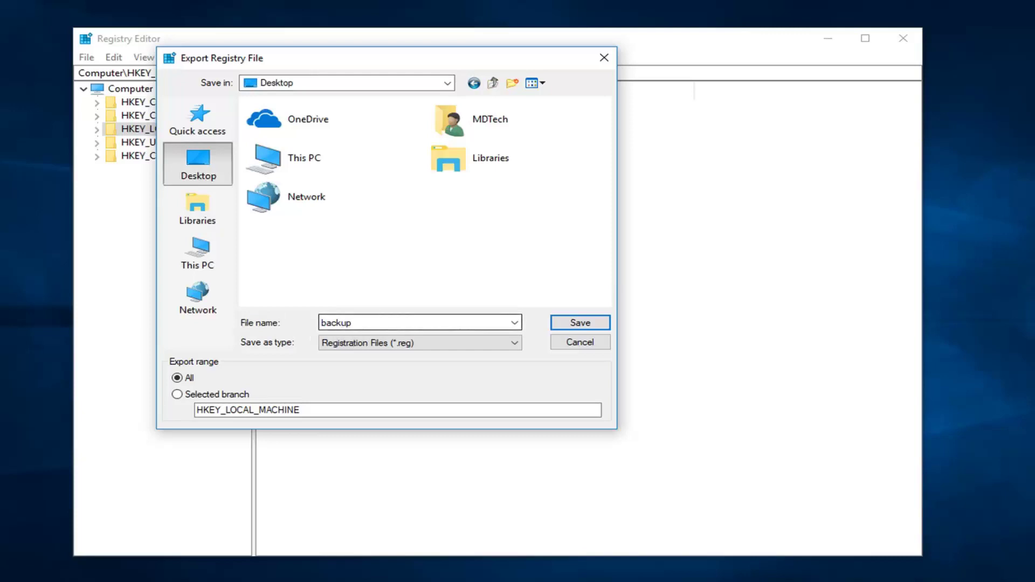
click(581, 324)
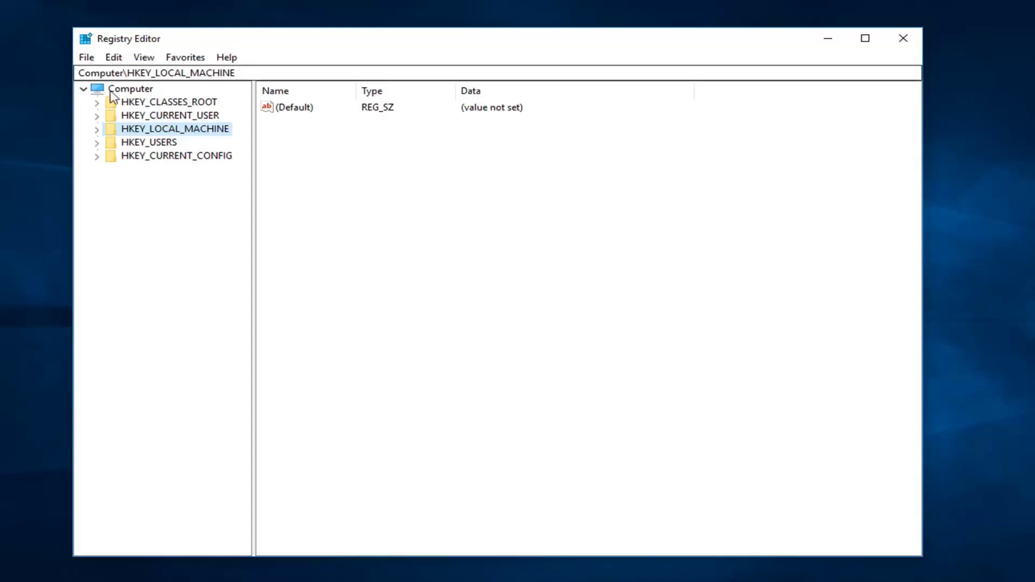
click(88, 58)
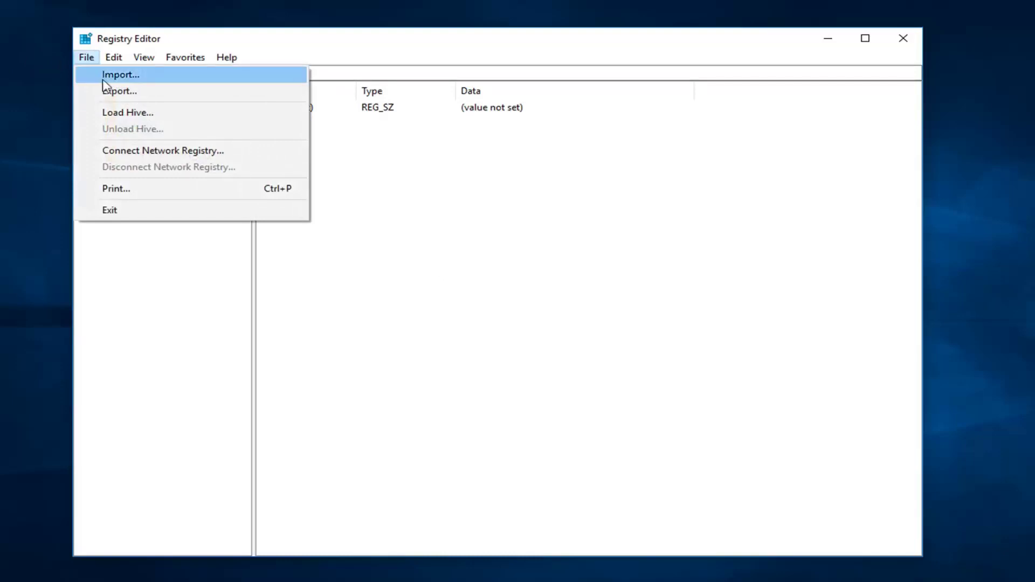
click(119, 74)
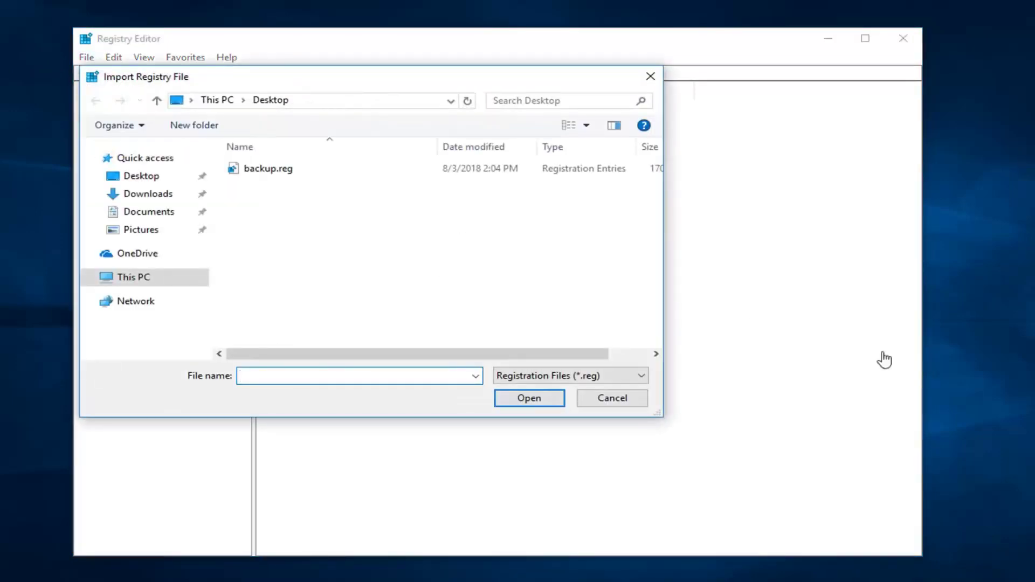
click(276, 170)
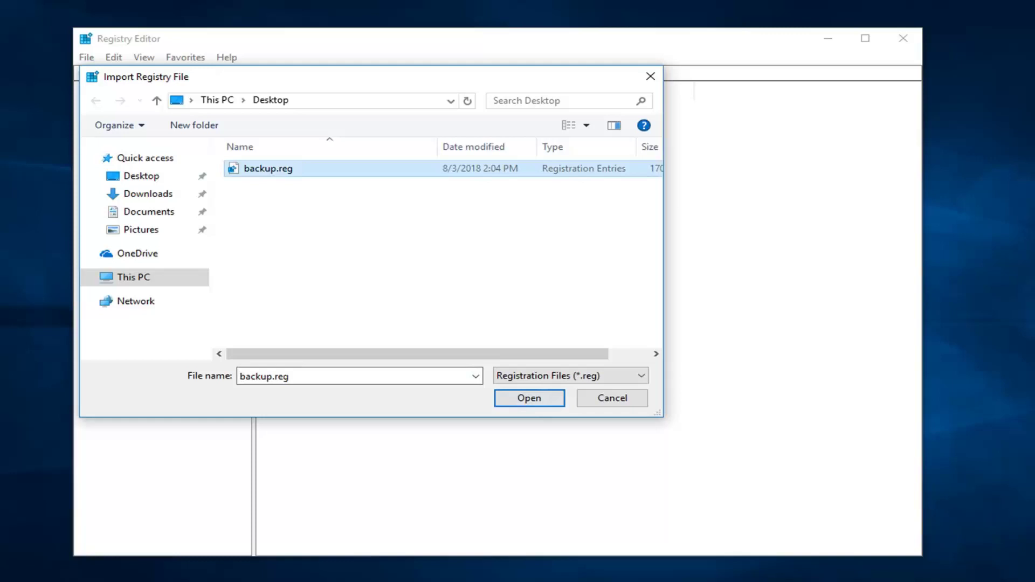
click(651, 76)
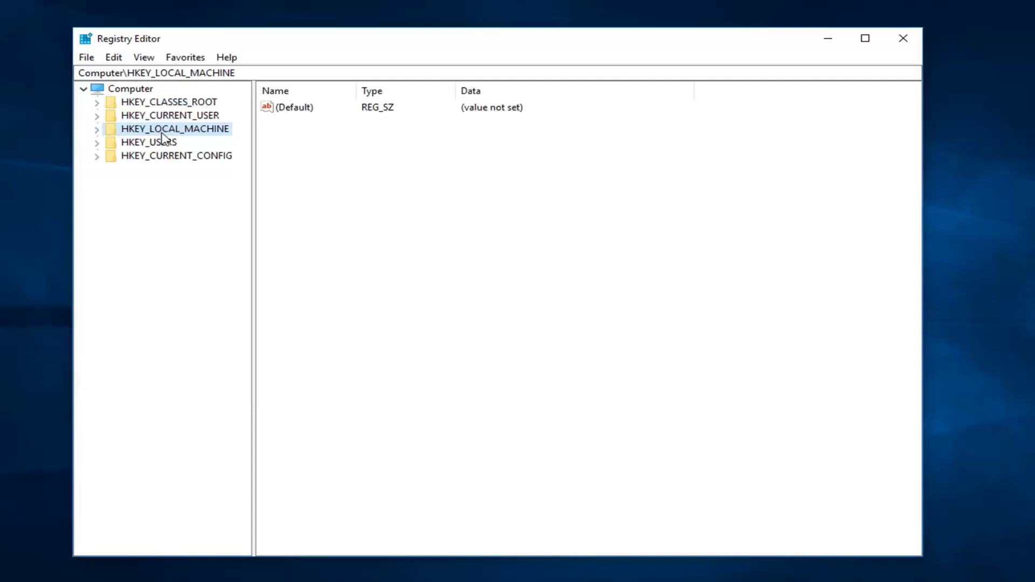
Expand HKEY_LOCAL_MACHINE\SYSTEM\CurrentControlSet\Control and widen the key tree pane
double_click(132, 133)
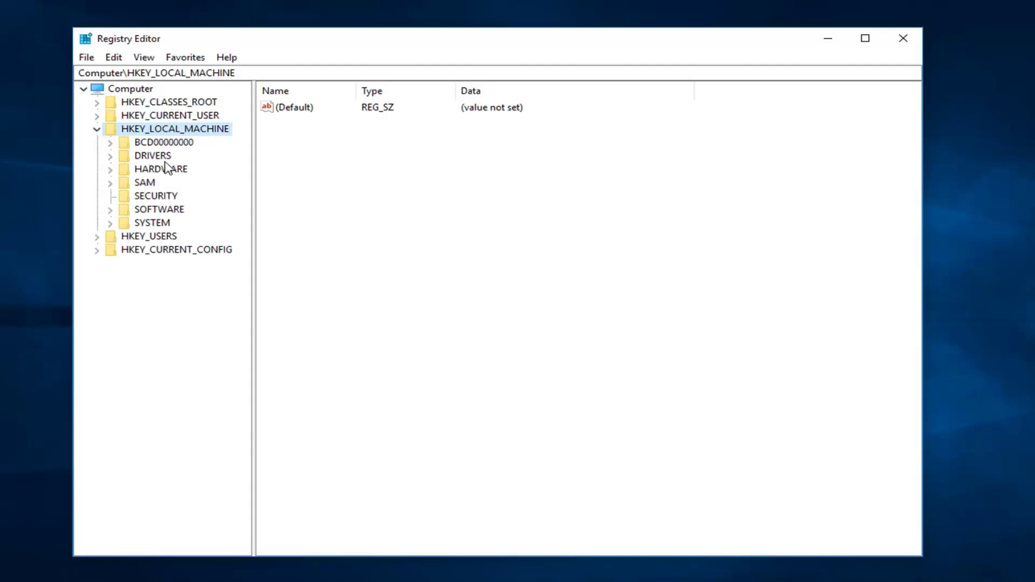
double_click(143, 225)
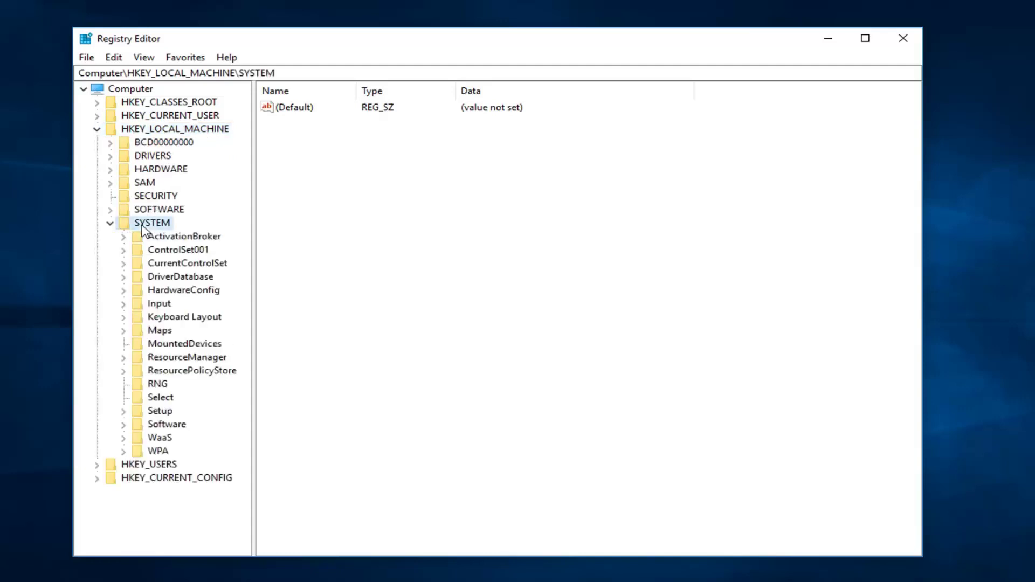
double_click(155, 266)
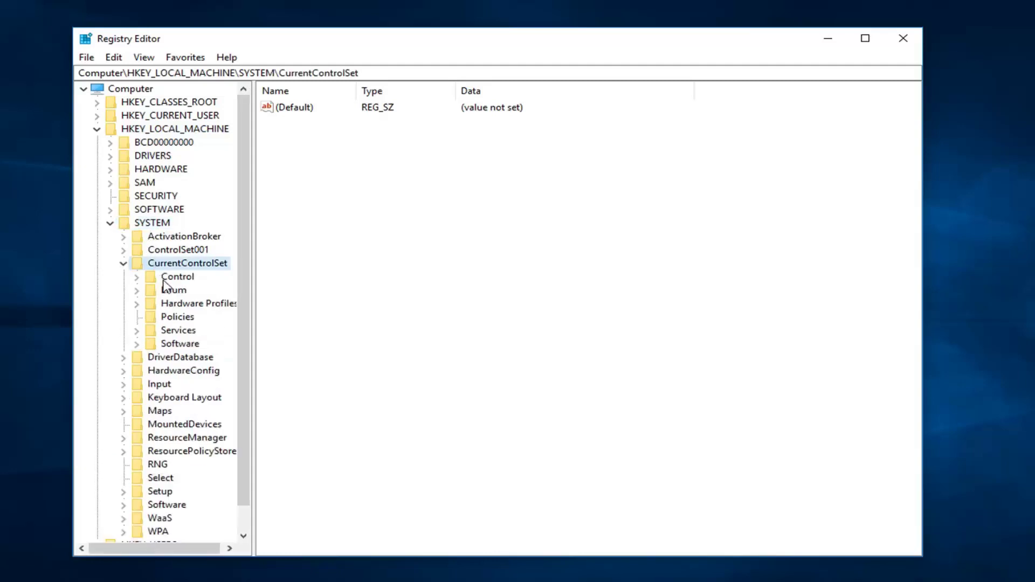
double_click(165, 277)
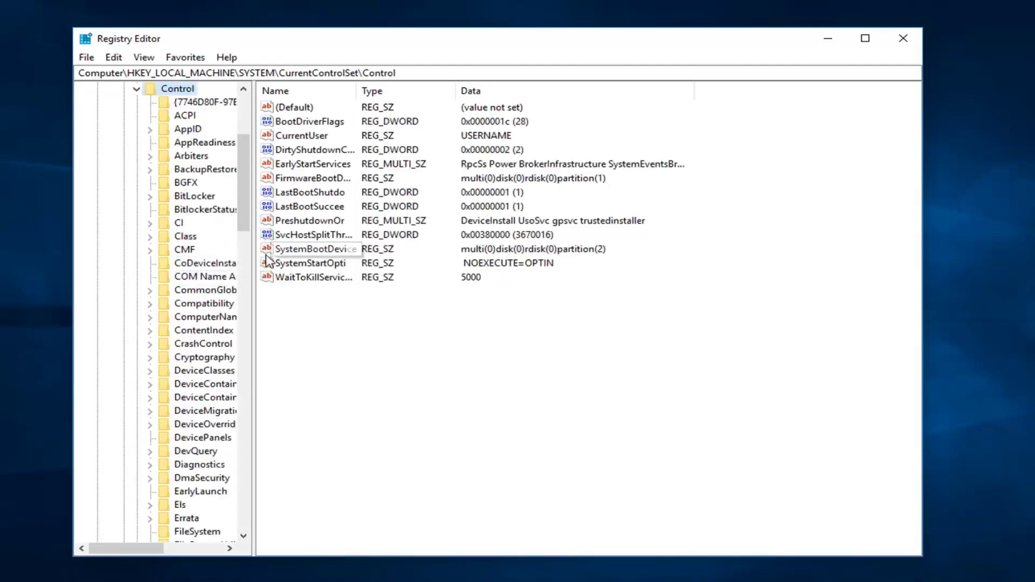
drag(253, 247, 375, 247)
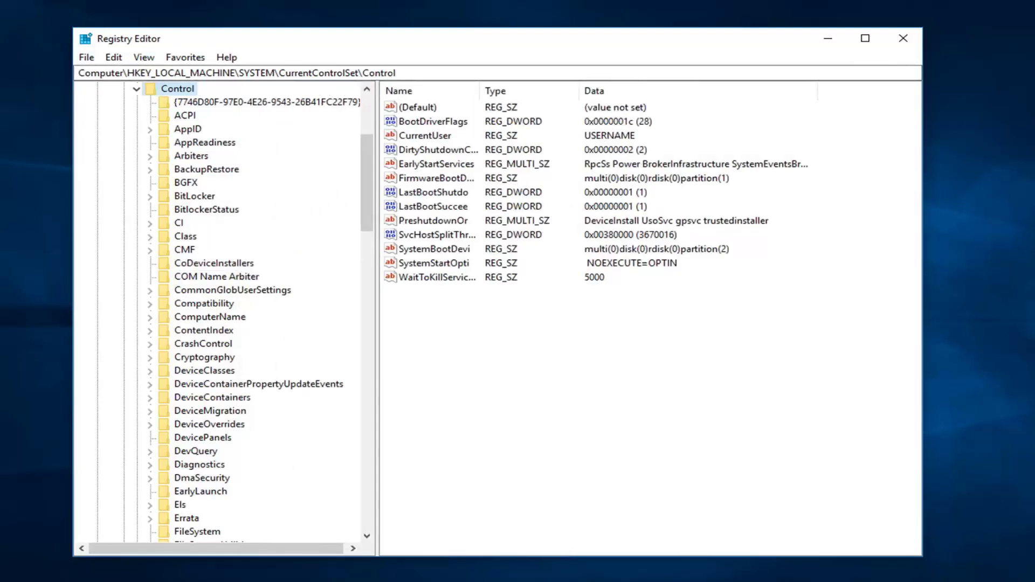
Scroll to the GraphicsDrivers key under Control, select it and expand it
scroll(183, 326, down, 5)
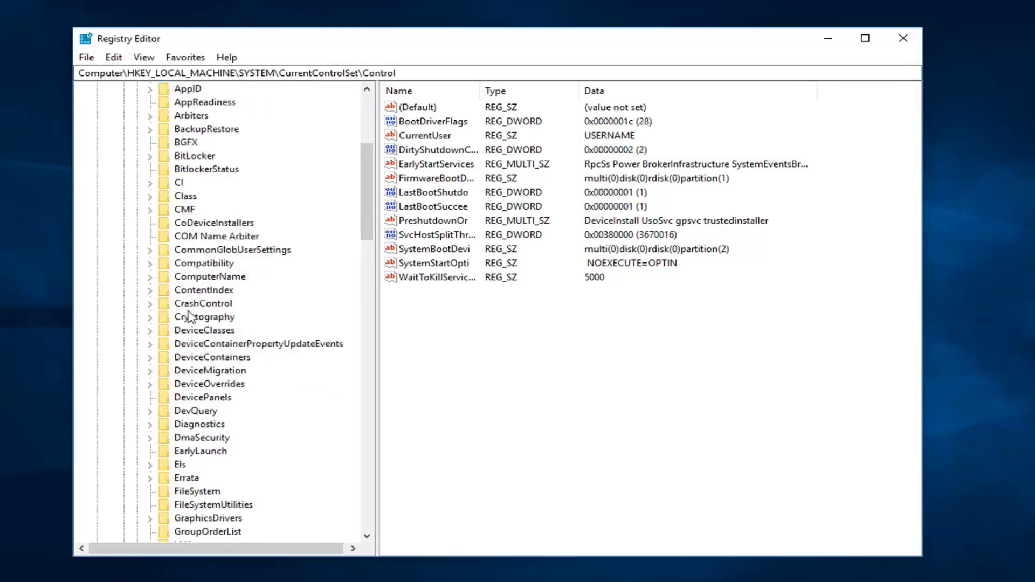
scroll(187, 324, down, 4)
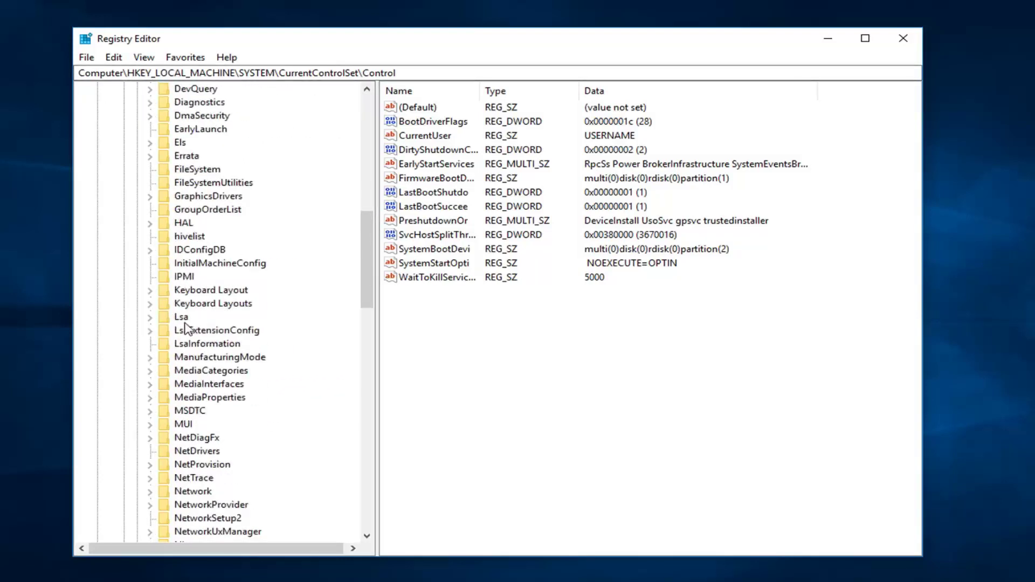
scroll(185, 327, down, 3)
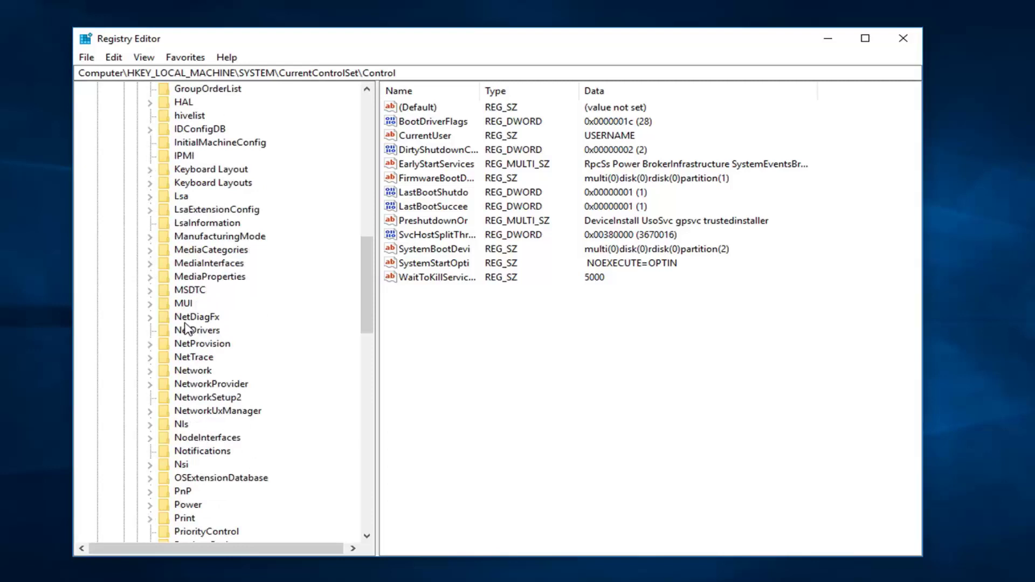
scroll(185, 327, up, 8)
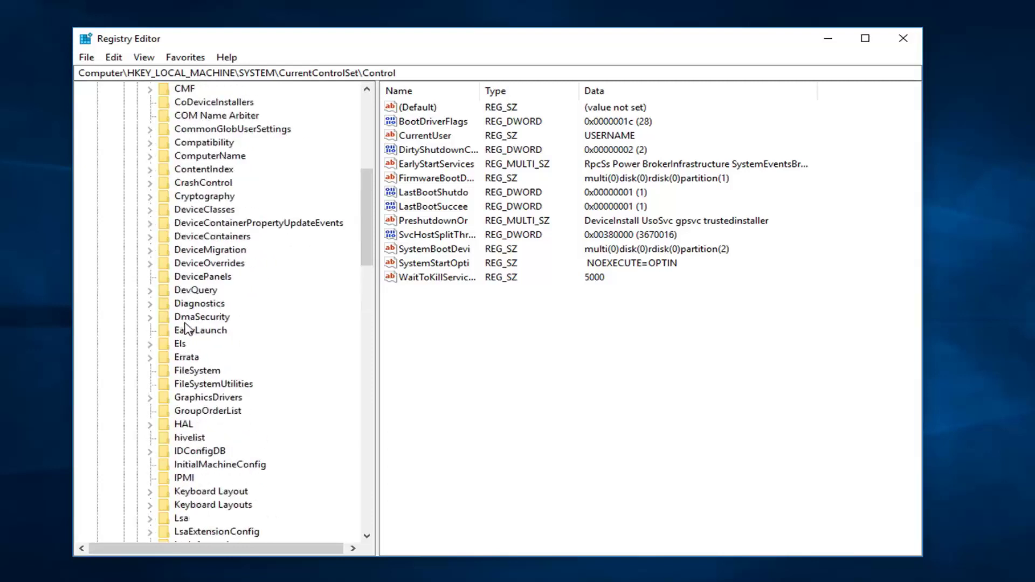
click(208, 397)
double_click(208, 397)
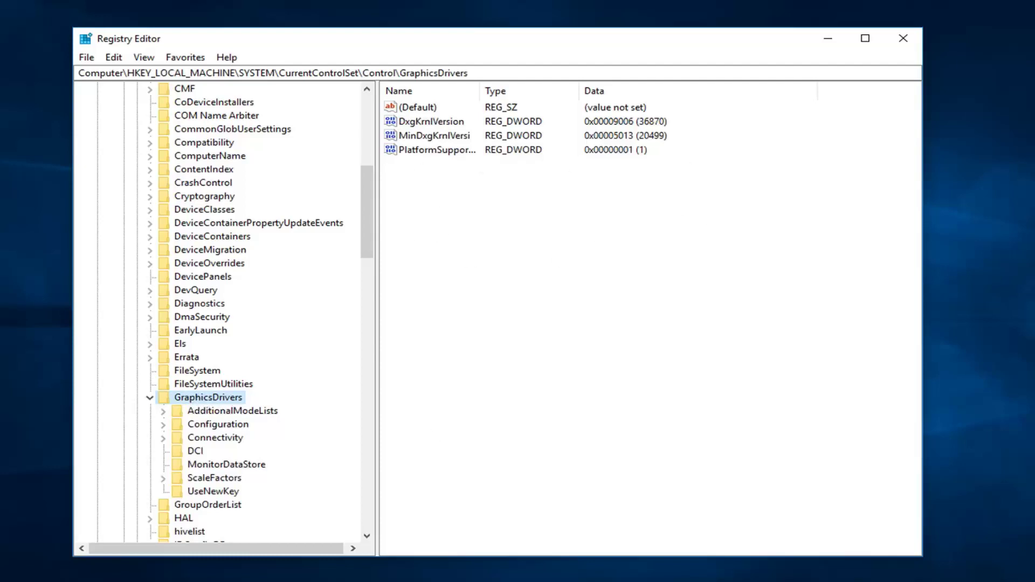
Create a DWORD (32-bit) value named TdrLevel under GraphicsDrivers with data 0
right_click(417, 210)
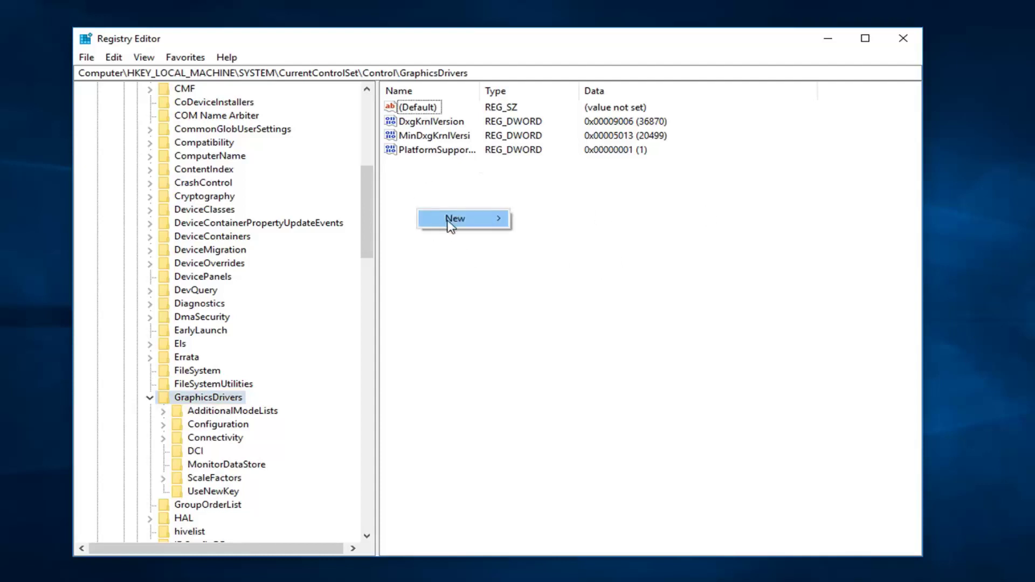
mouse_move(450, 225)
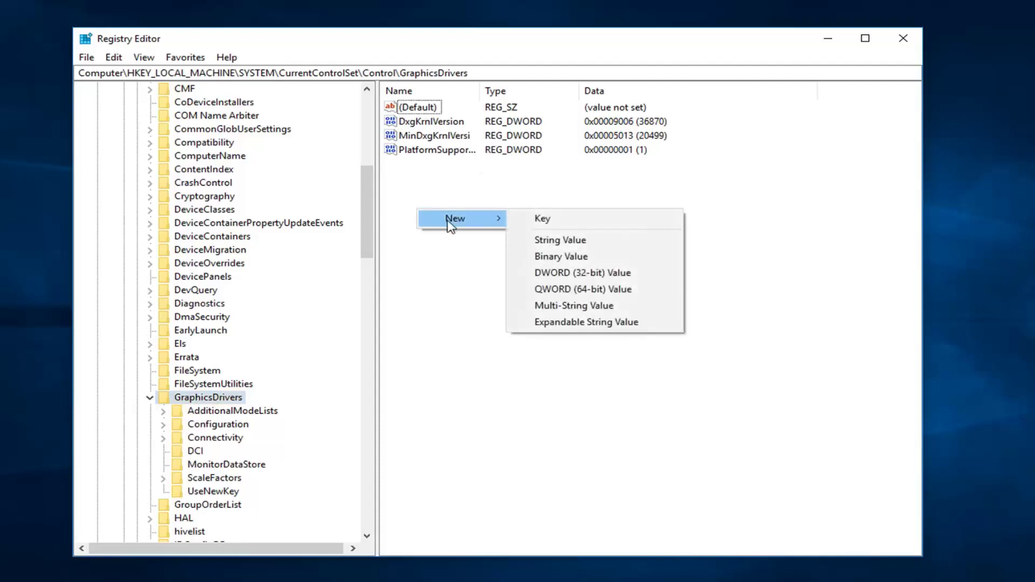
click(561, 280)
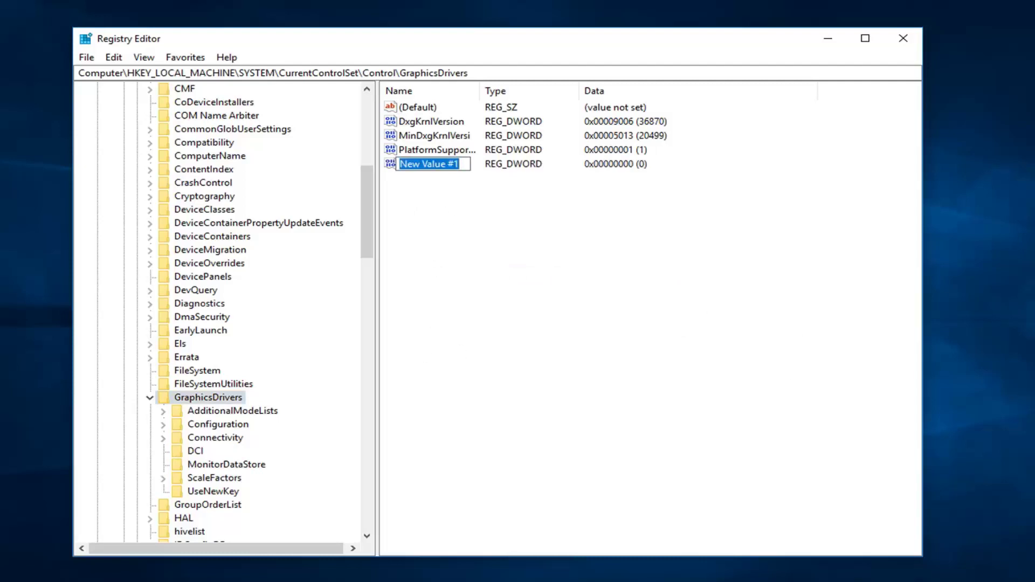
text(T)
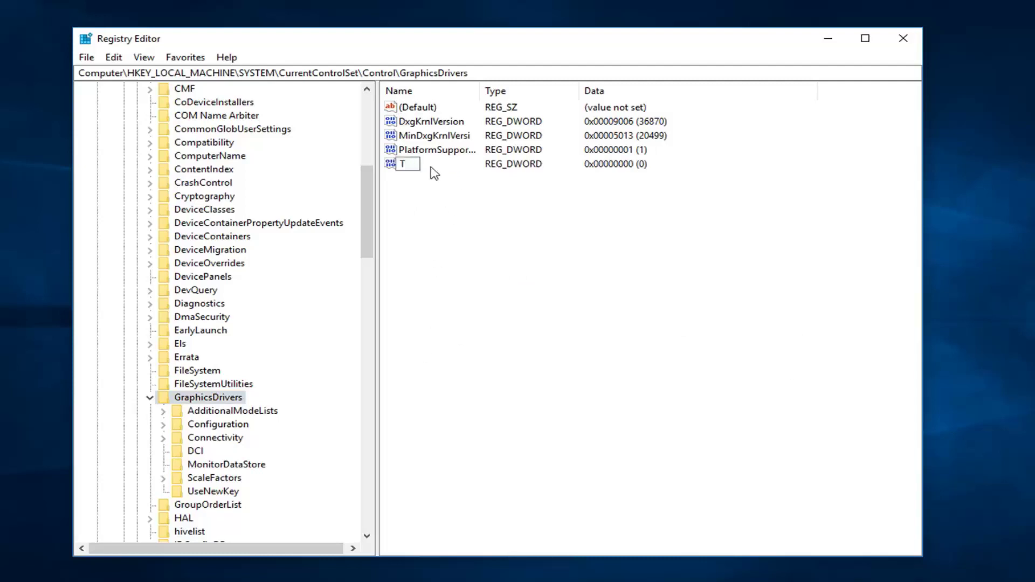
text(drL)
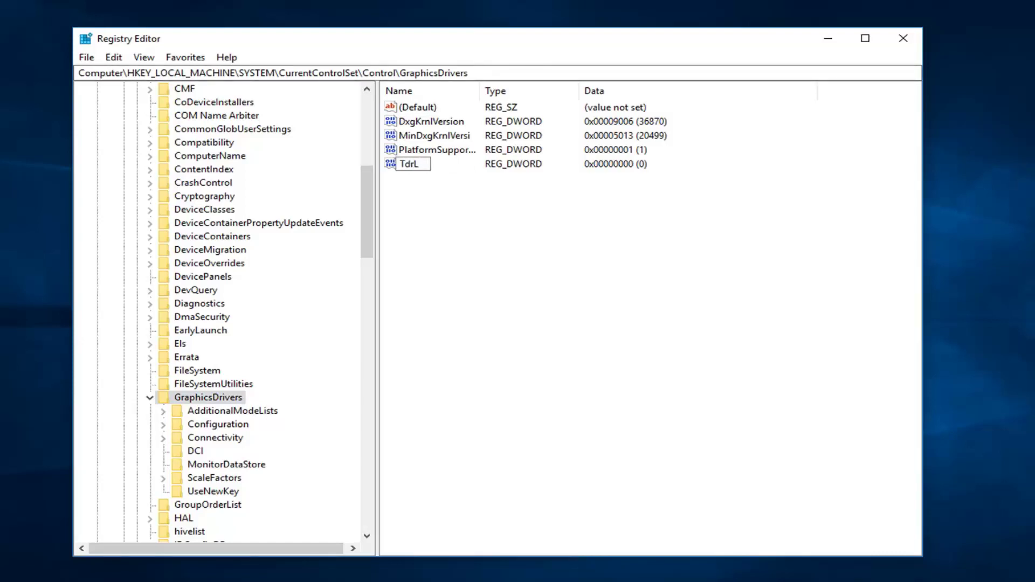
text(evel)
key(Return)
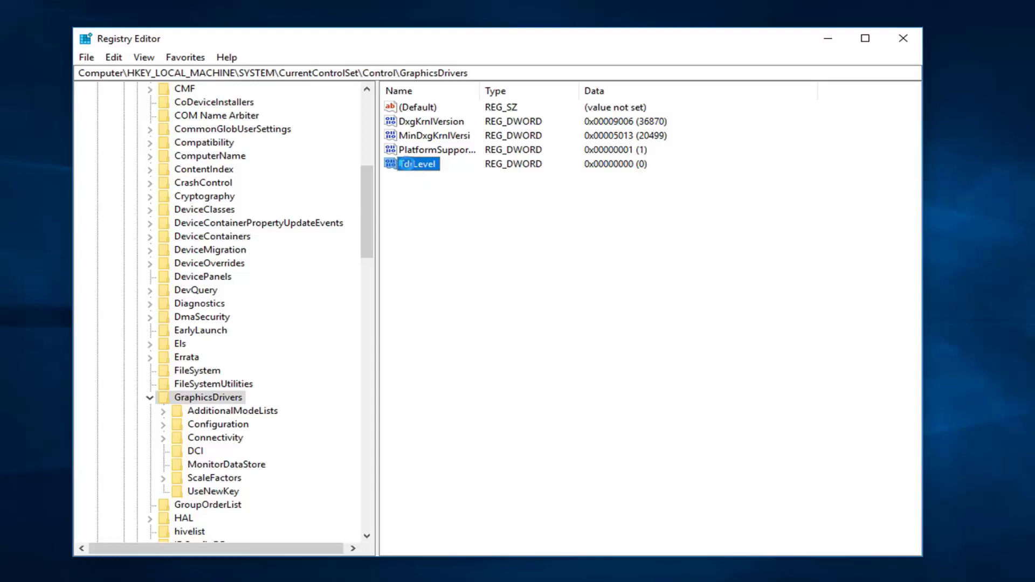
double_click(413, 165)
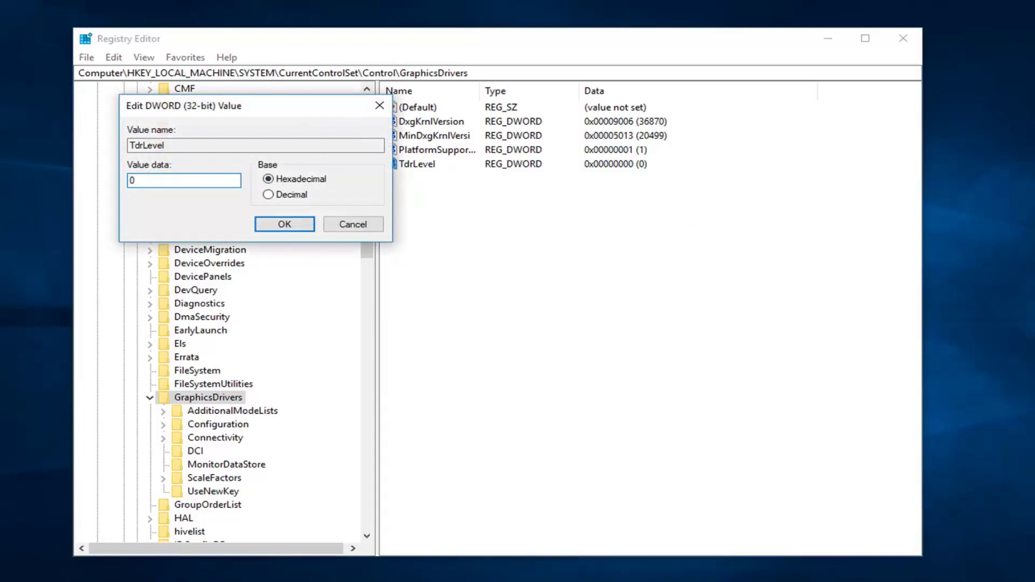
click(284, 225)
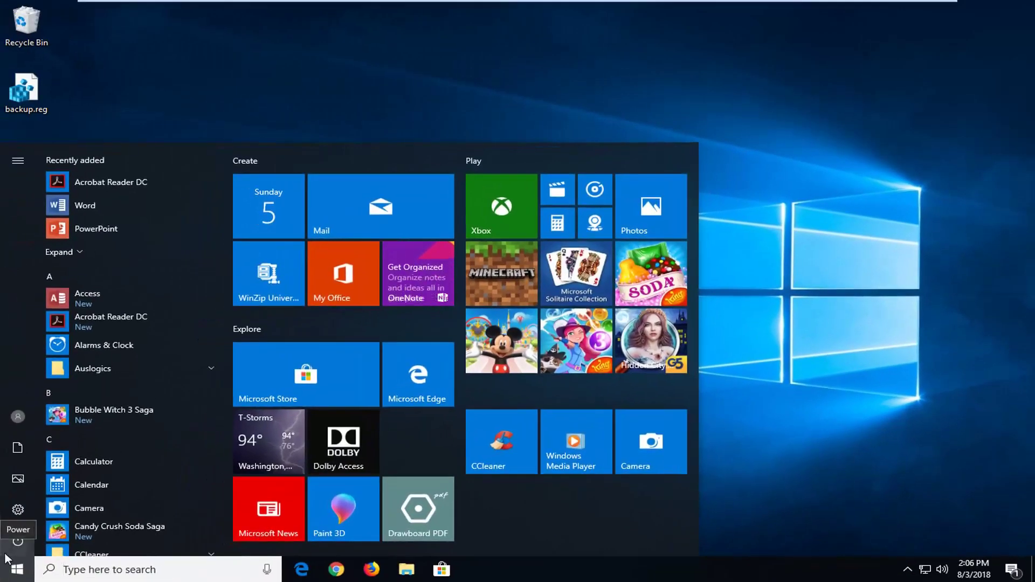
Search the Start menu for 'device manager' and open Device Manager
text(device mana)
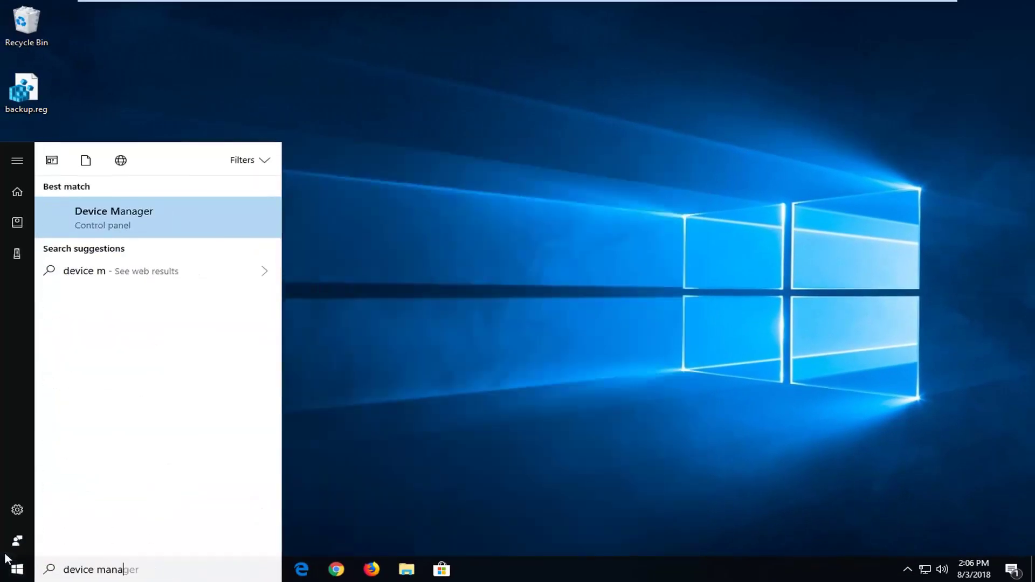
text(ger)
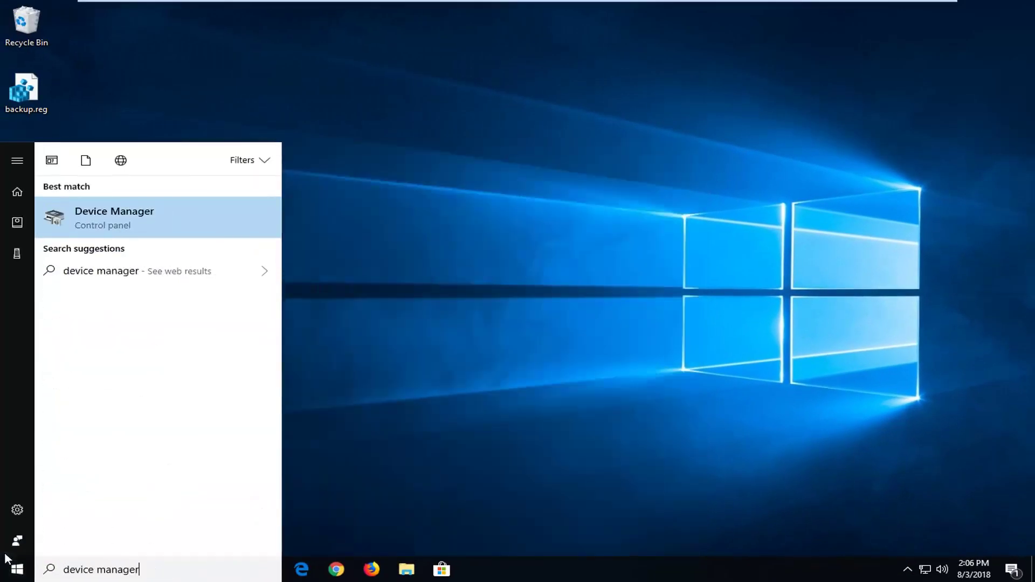
click(147, 220)
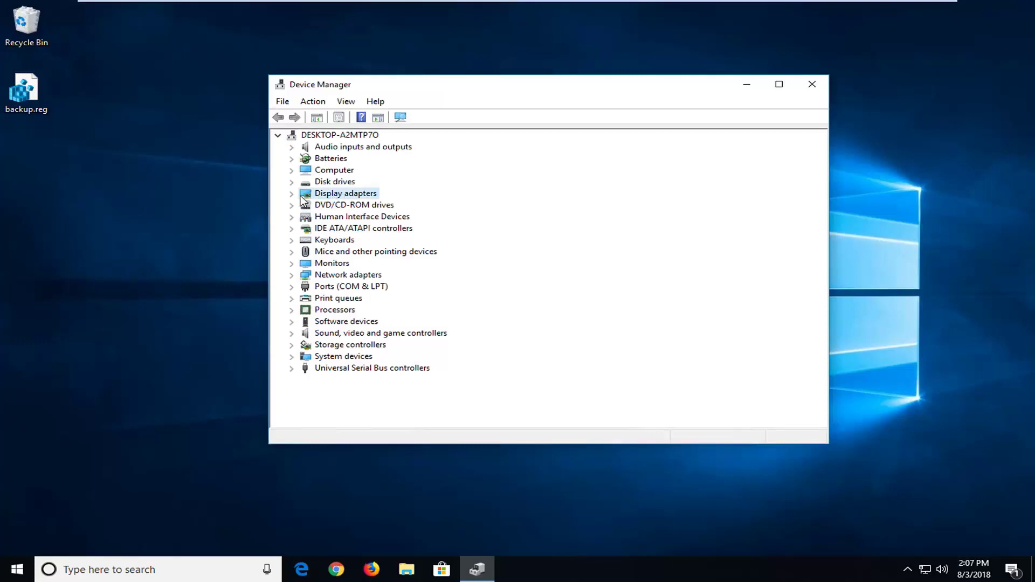
Search automatically for an updated driver for the VMware SVGA 3D display adapter
click(292, 195)
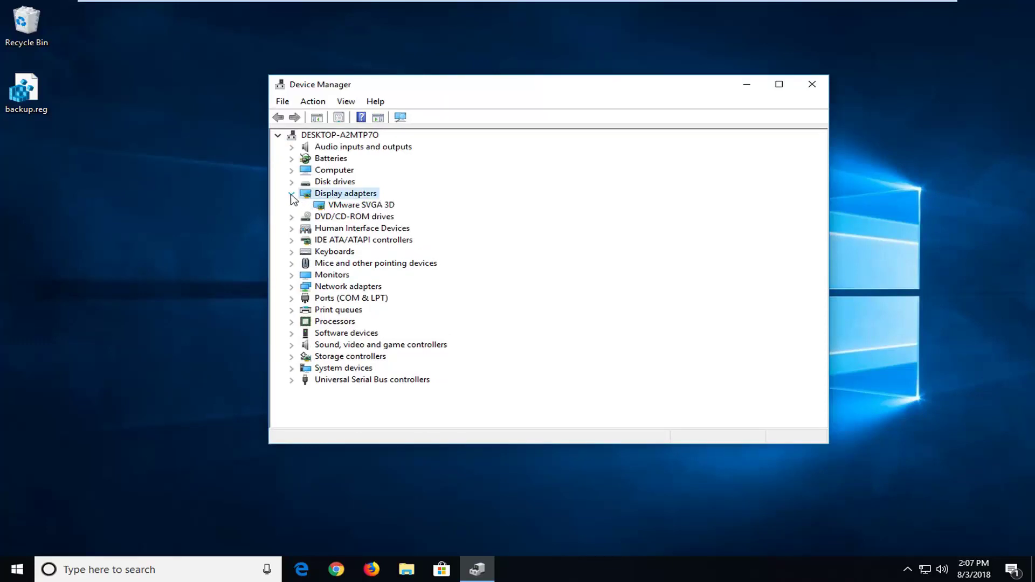
click(357, 208)
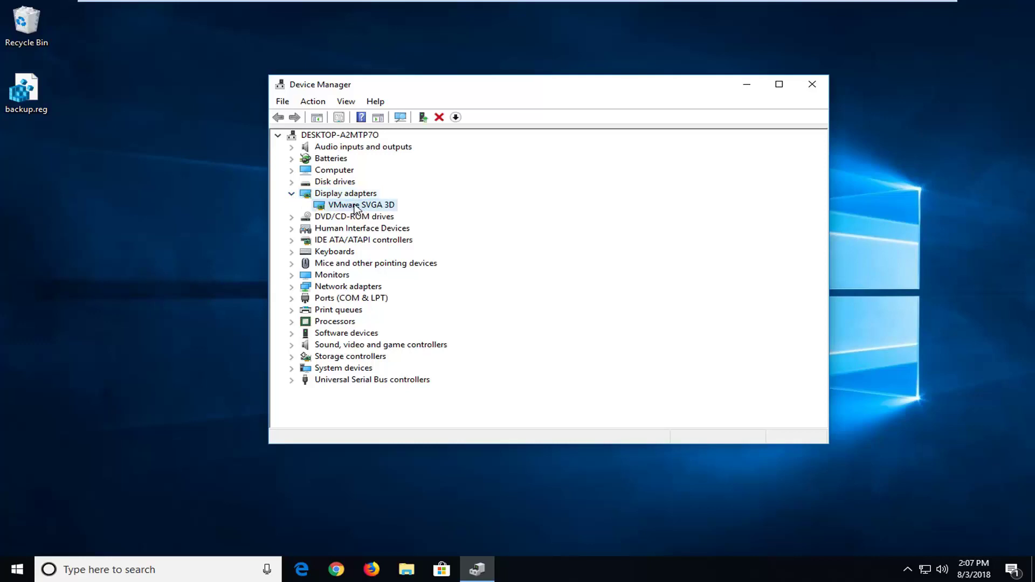
right_click(356, 209)
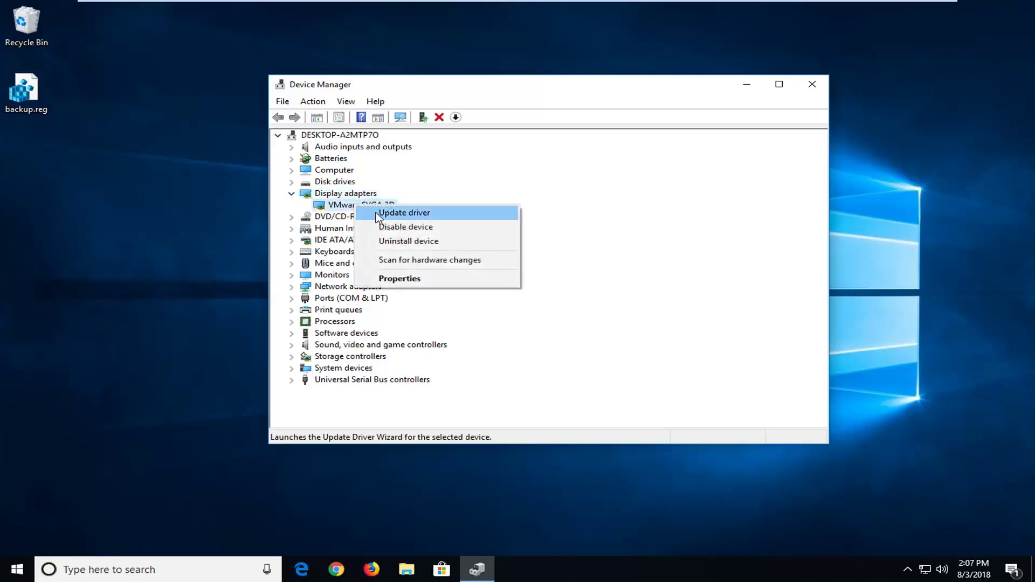
click(384, 215)
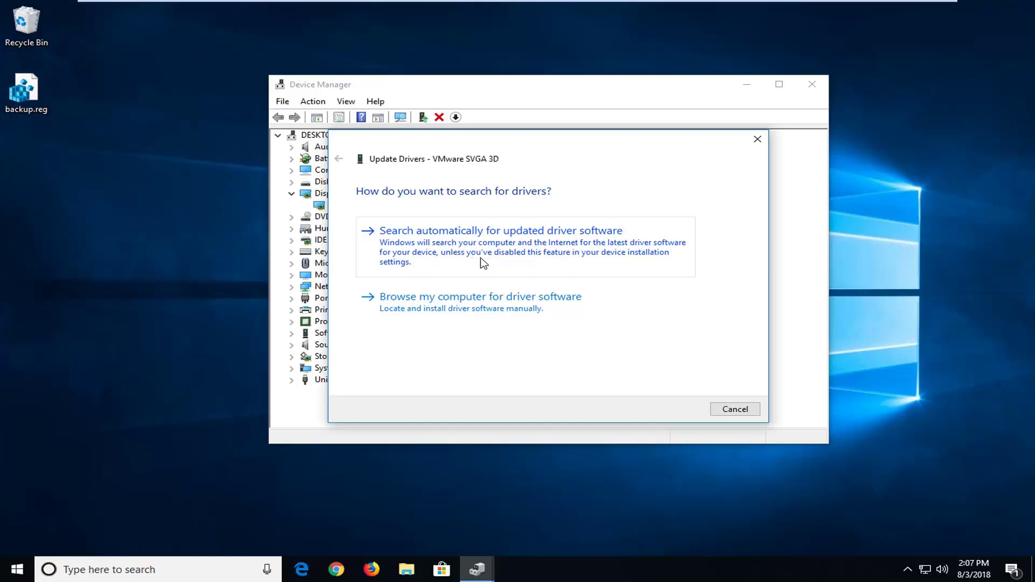
click(408, 250)
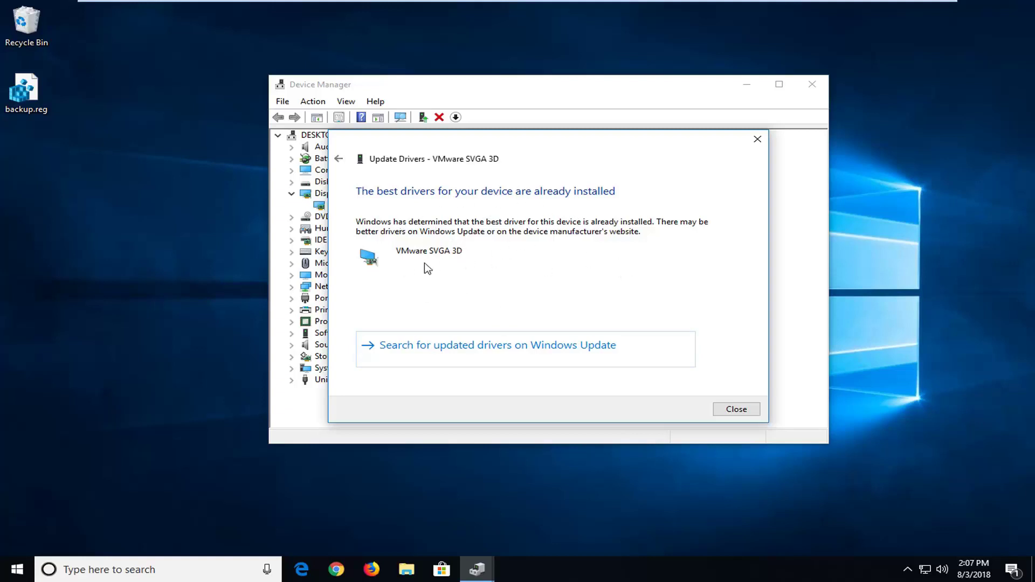
click(757, 142)
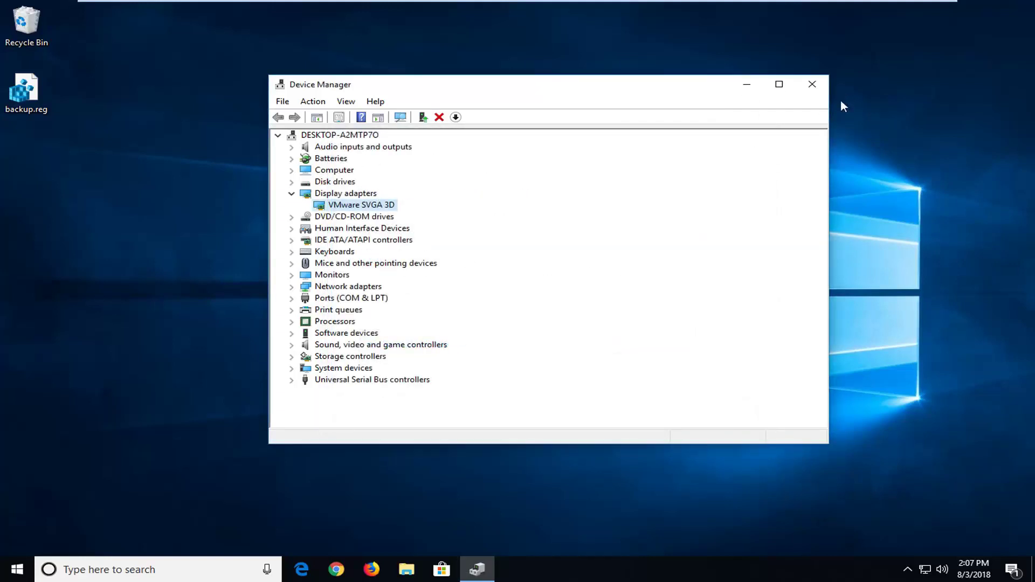